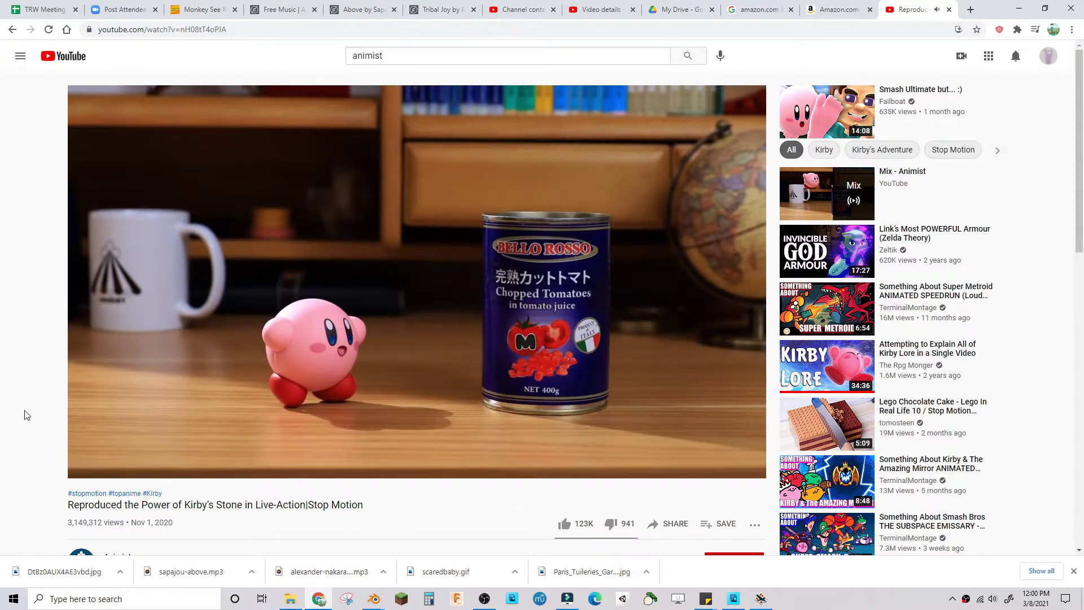
- Scroll to the video description and follow the Amazon link for the Kirby figure
scroll(31, 446, down, 3)
scroll(89, 424, down, 3)
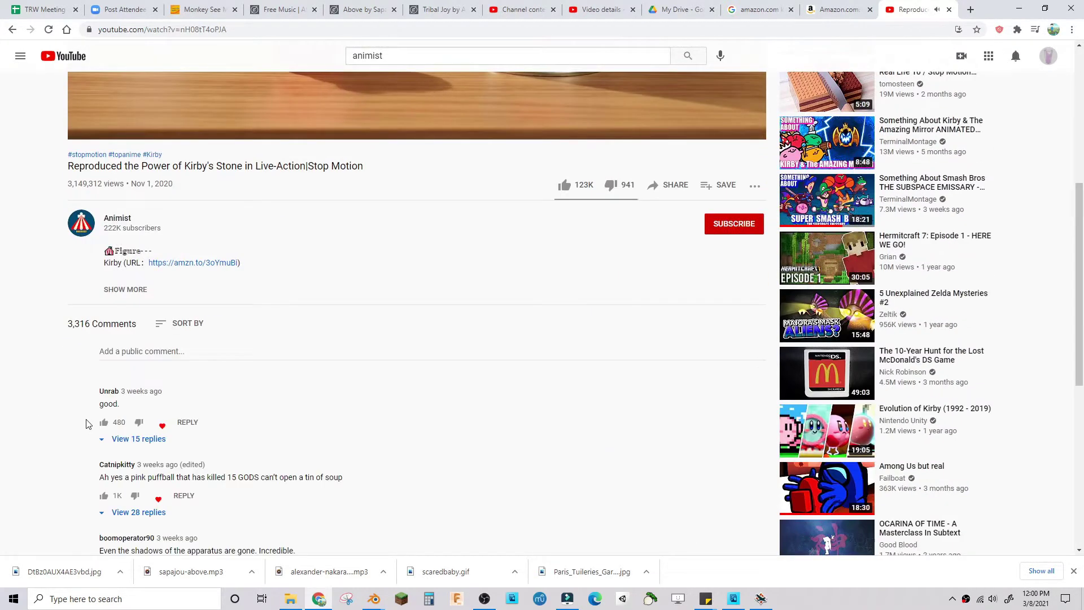
click(178, 263)
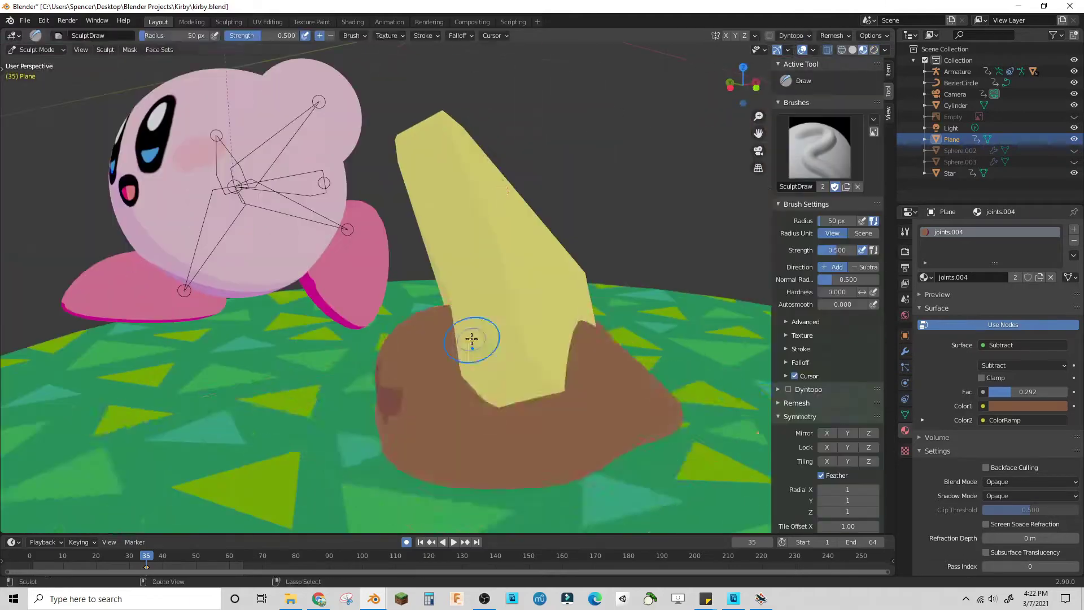
- Orbit out to see Kirby on the whole grassy base
middle_drag(472, 339, 585, 312)
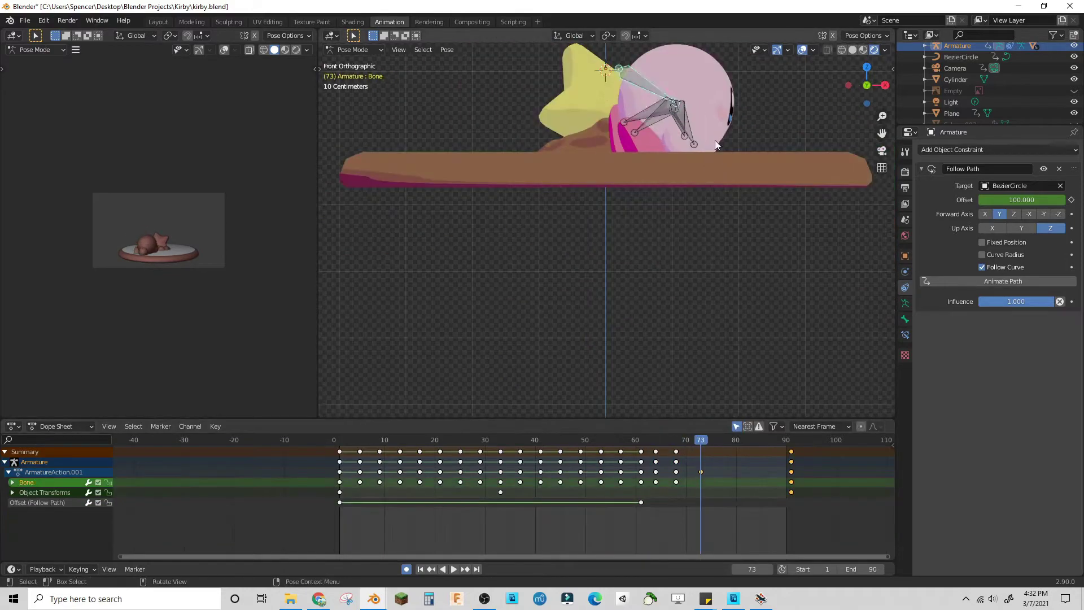
- In front view, rotate another of Kirby's bones, keying poses a few frames apart
key(KP_1)
click(622, 102)
key(r)
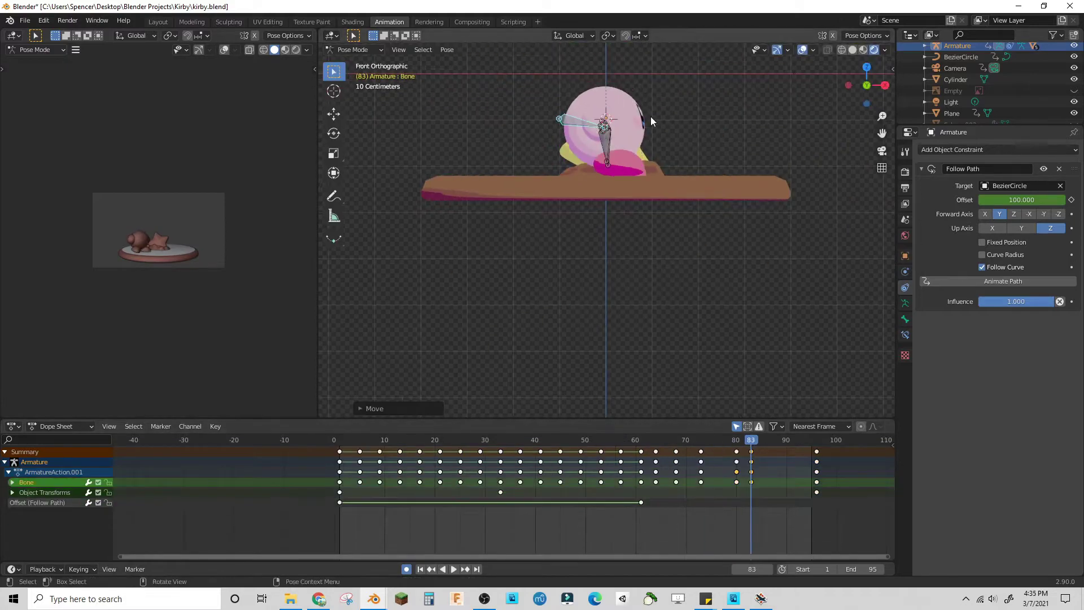
key(Right)
key(Right)
key(Right)
key(r)
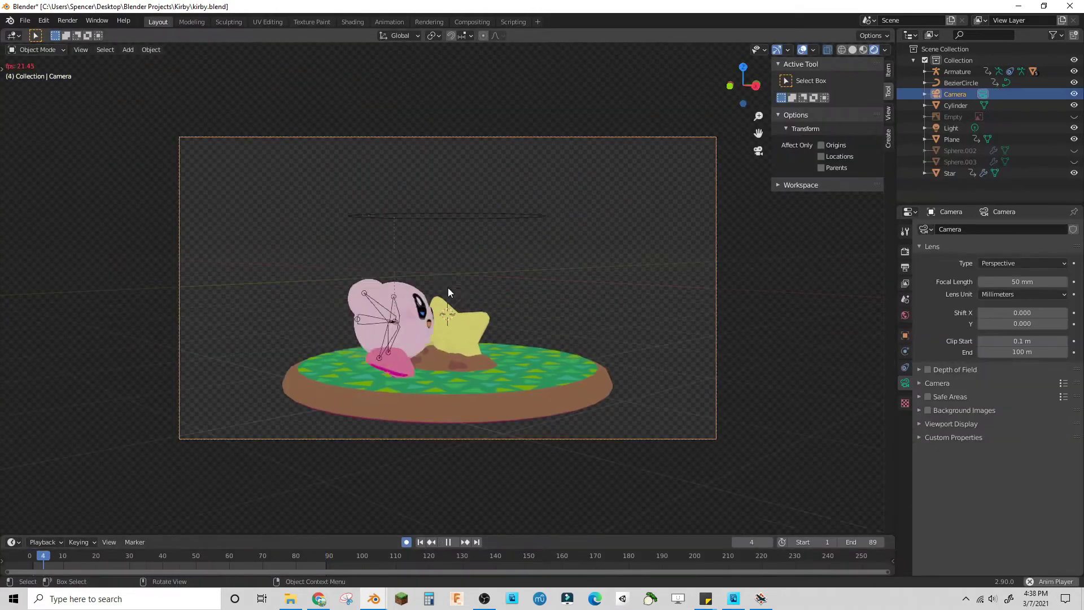
- Show the camera's rotation animation curves in the Graph Editor
click(150, 468)
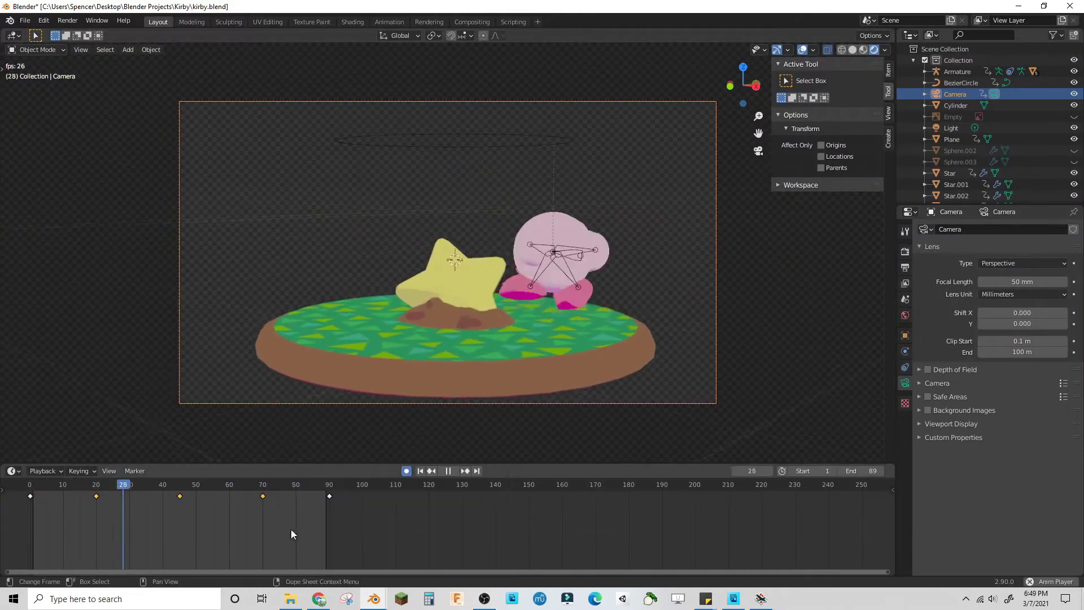
- Delete the camera keyframes at frames 20 and 70
right_click(282, 525)
click(270, 516)
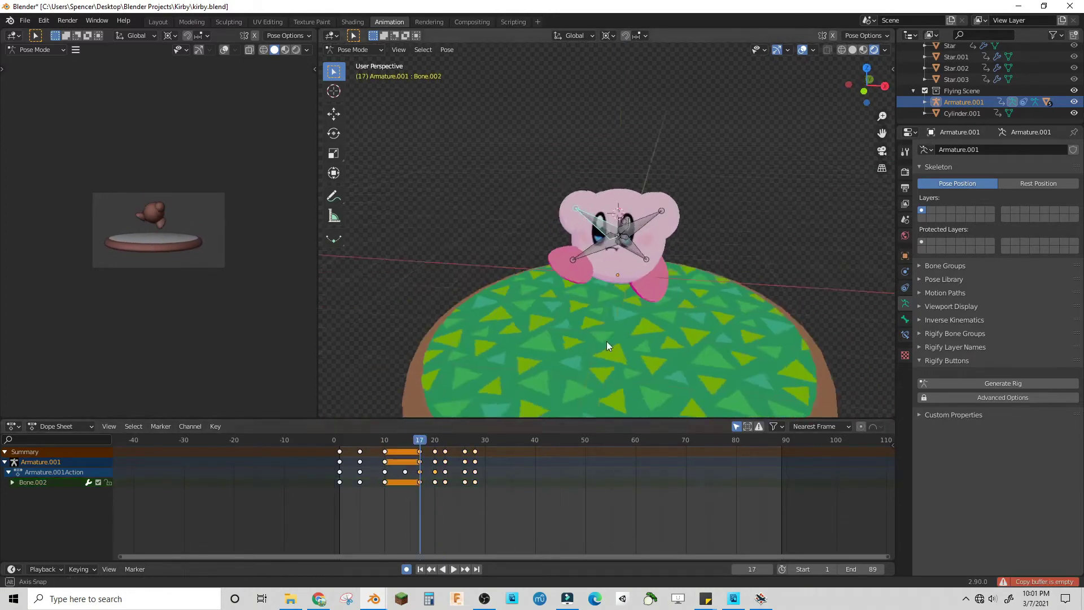
- Rewind the animation to frame 0
drag(419, 446, 335, 443)
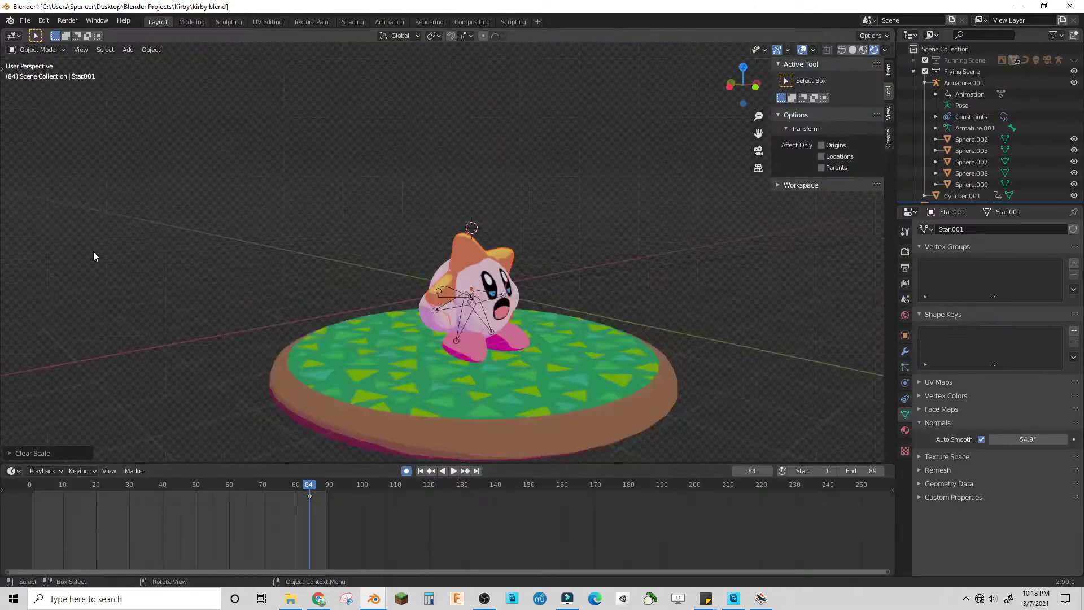
- Orbit so Kirby faces front and bring up Save As in the Kirby folder
middle_drag(397, 394, 367, 429)
click(319, 497)
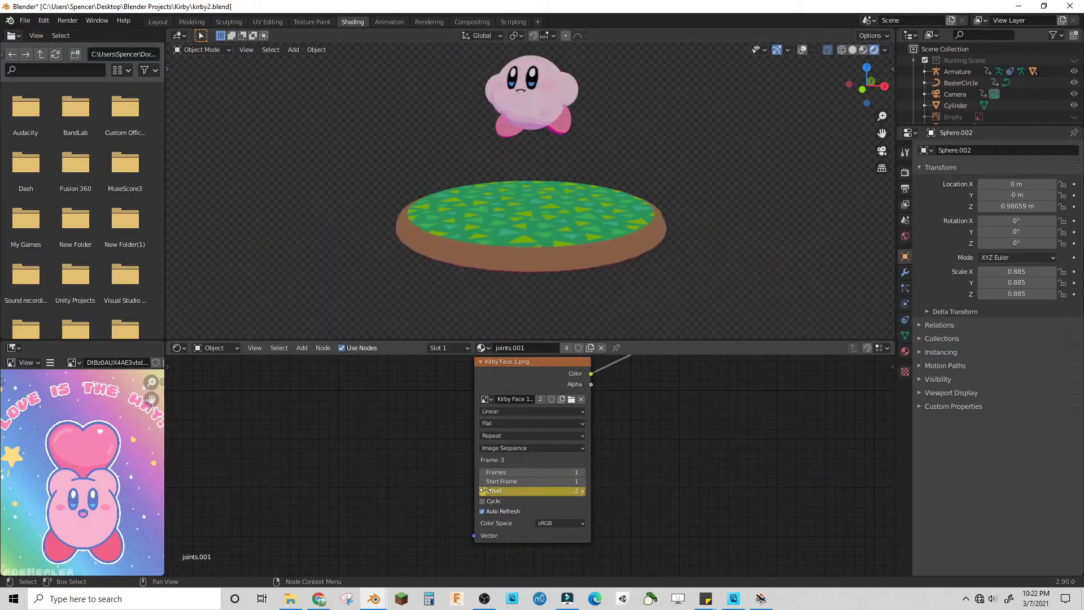
- Raise the Kirby Face image texture Offset from 1 to 2
drag(483, 493, 504, 497)
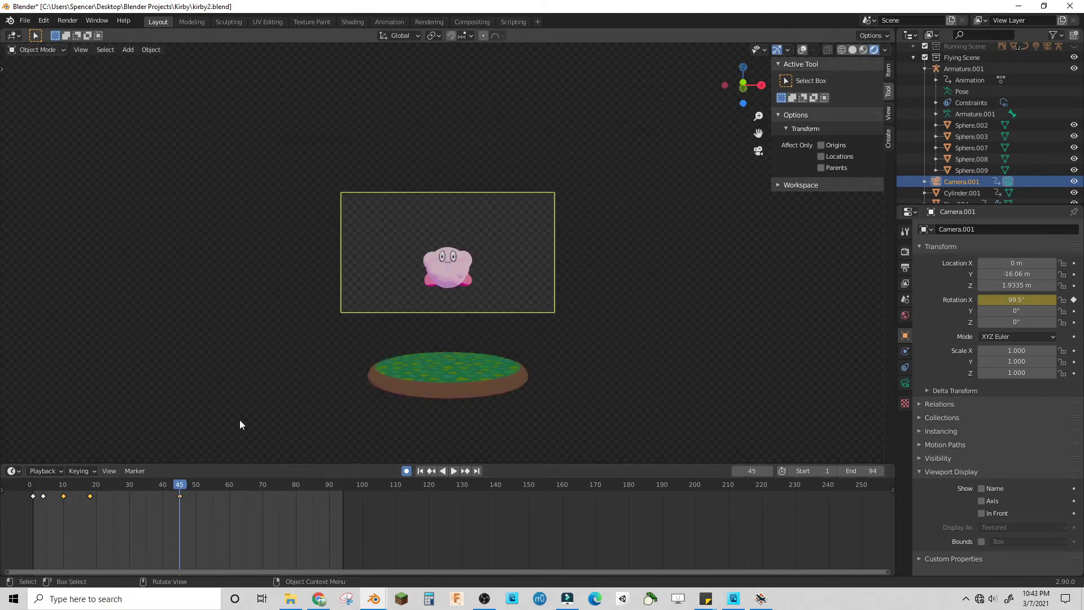
- Keyframe Camera.001's location and rotation, play back, and return to frame 8
key(i)
key(Home)
key(space)
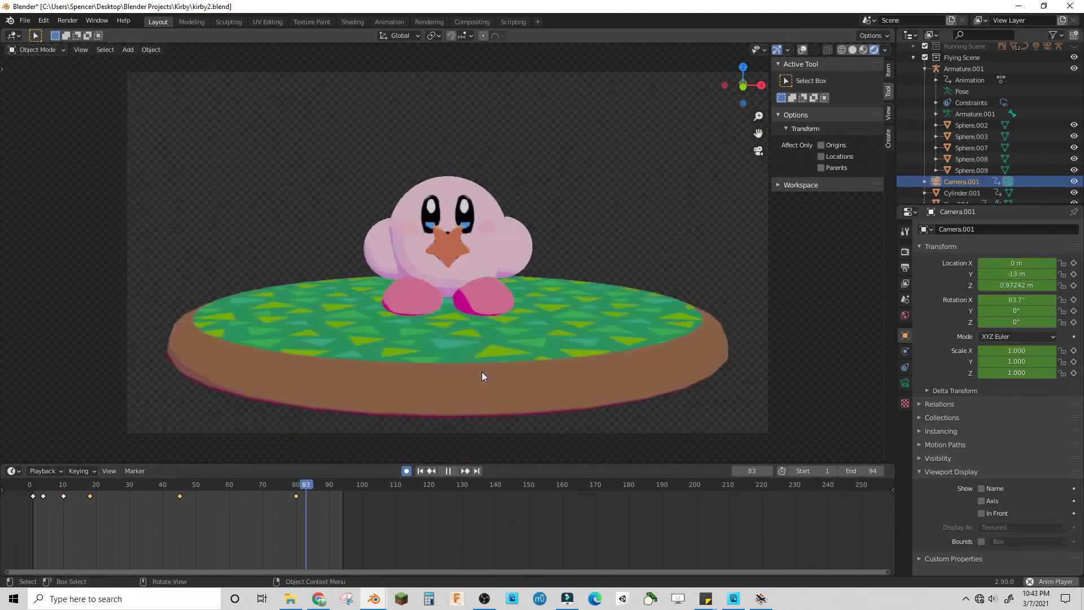
mouse_move(348, 490)
mouse_down()
mouse_move(70, 492)
mouse_move(331, 491)
mouse_up()
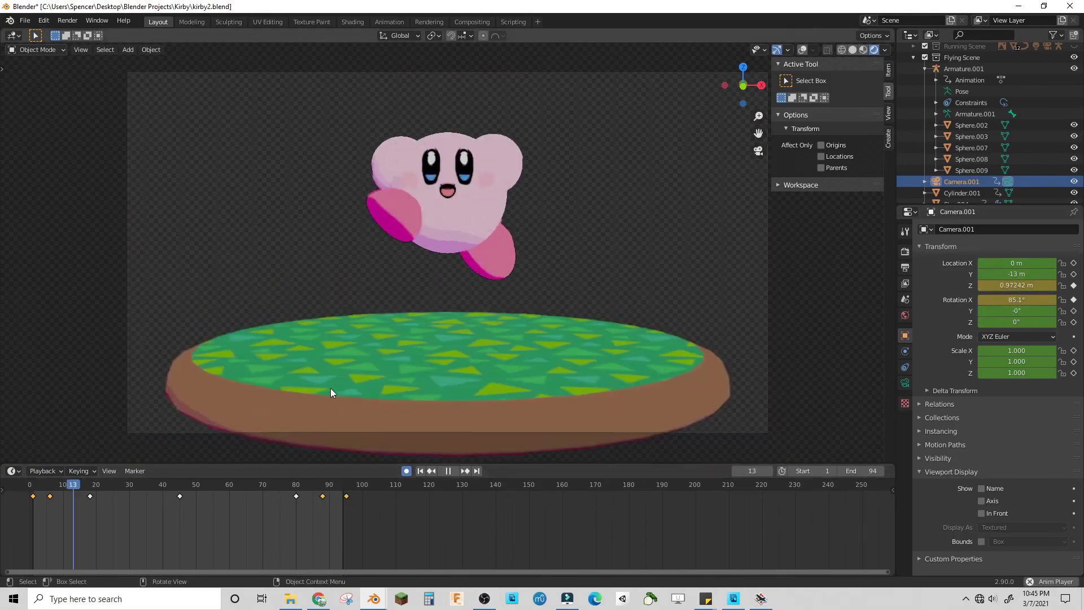